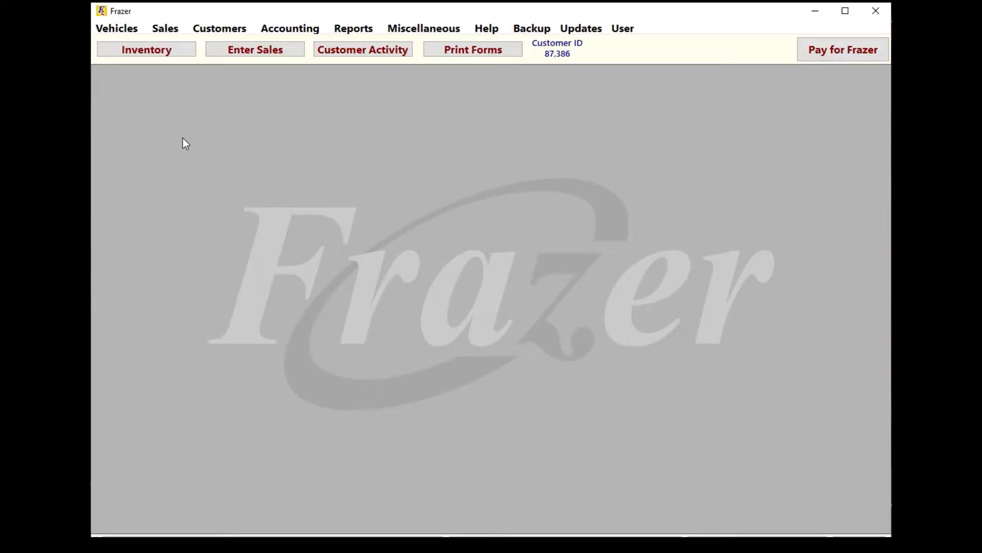
Decode the Corolla's VIN, enter a 5,000.00 original cost paid by check, and save it to inventory.
{"action": "left_click", "coordinate": [163, 53]}
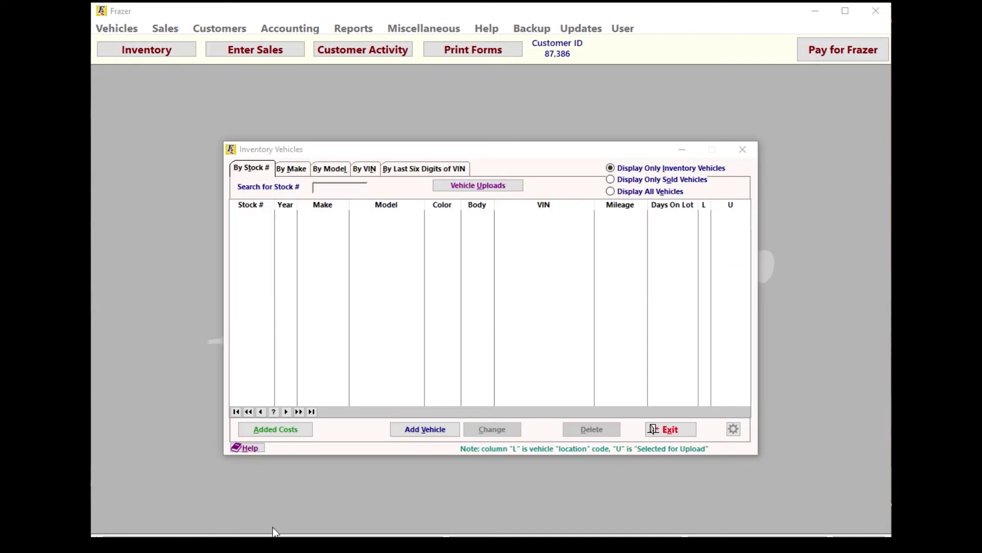
{"action": "left_click", "coordinate": [425, 433]}
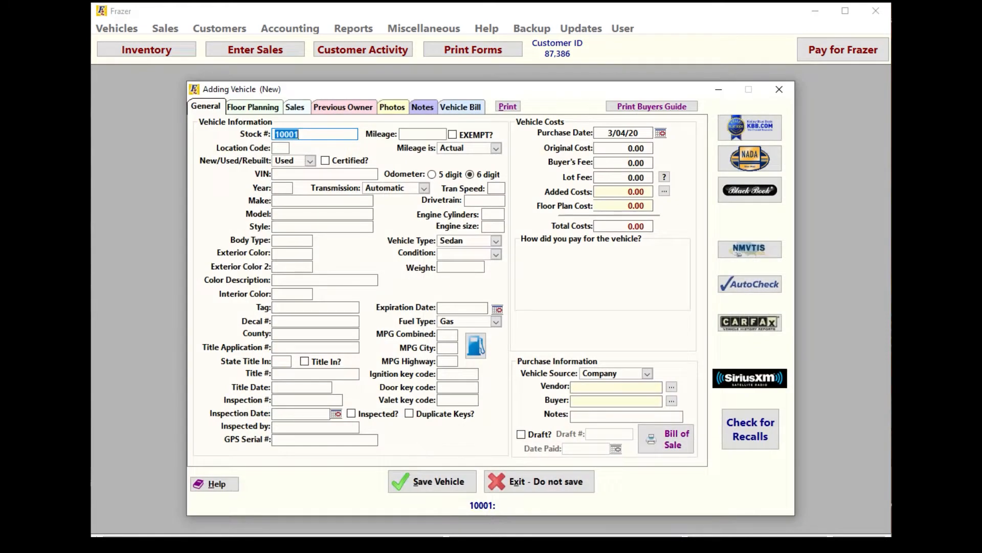
{"action": "type", "text": "5YFBURHE8EP172386"}
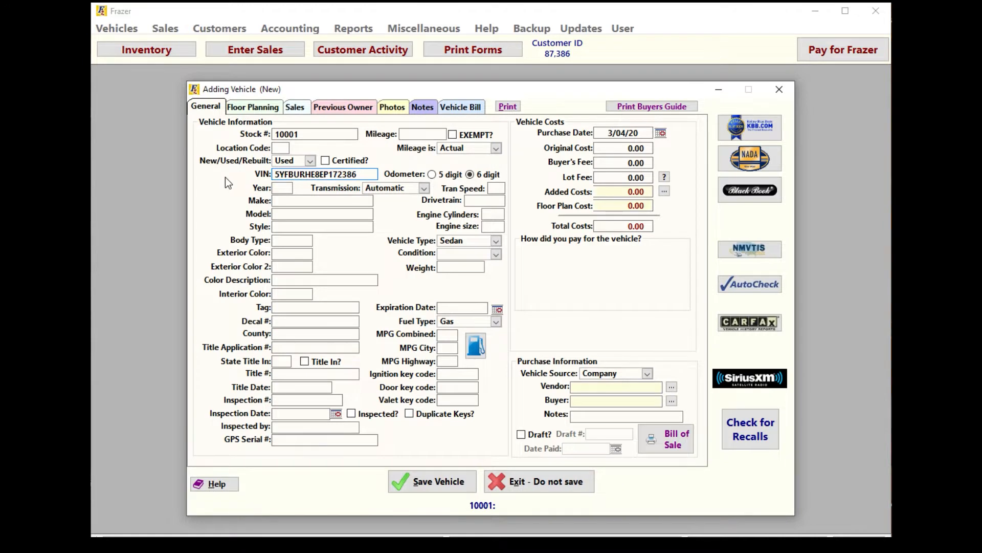
{"action": "key", "text": "Tab"}
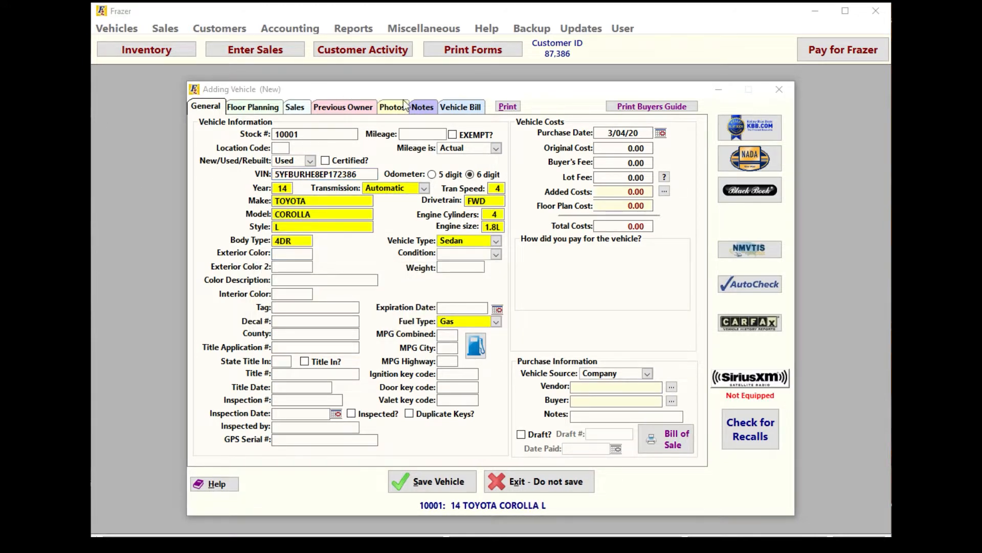
{"action": "left_click", "coordinate": [620, 149]}
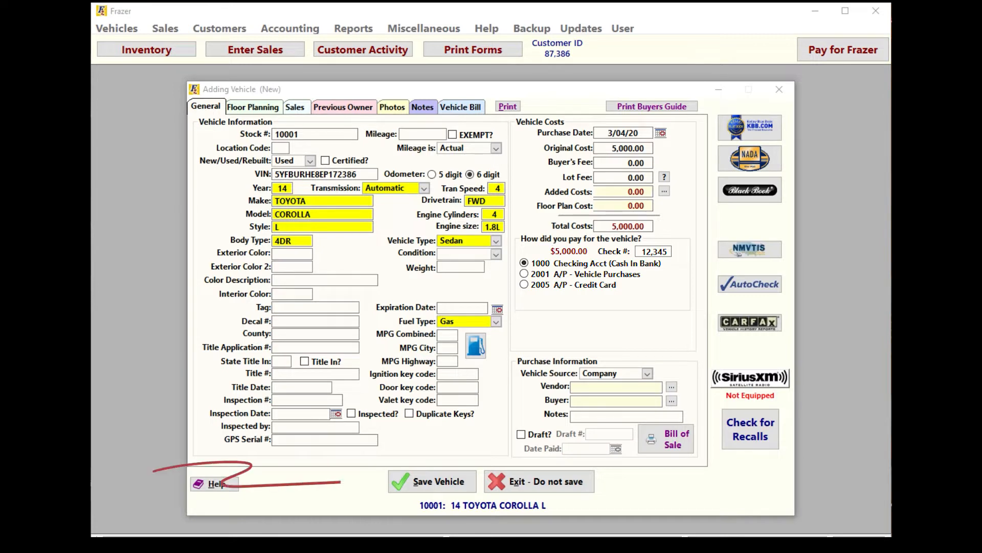
{"action": "left_click", "coordinate": [397, 476]}
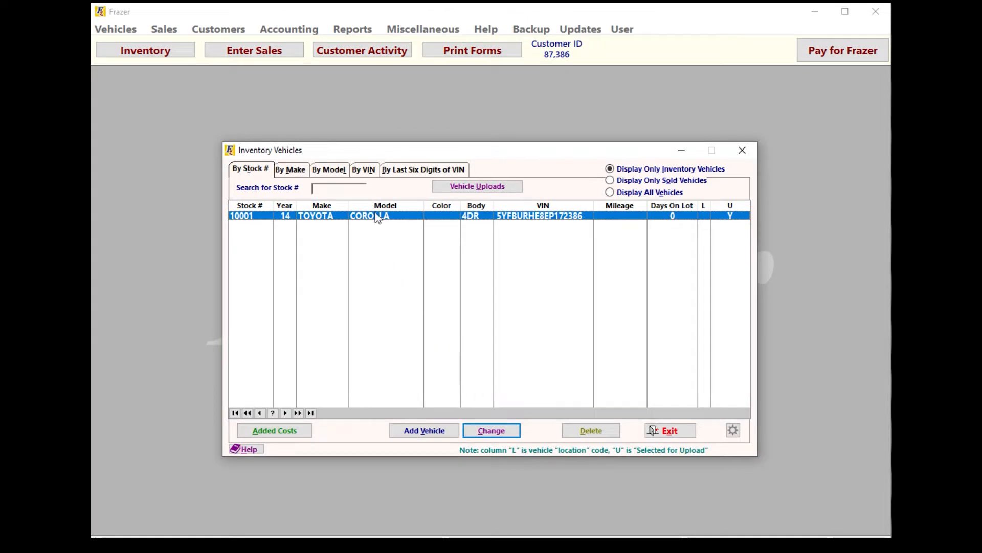
{"action": "double_click", "coordinate": [376, 215]}
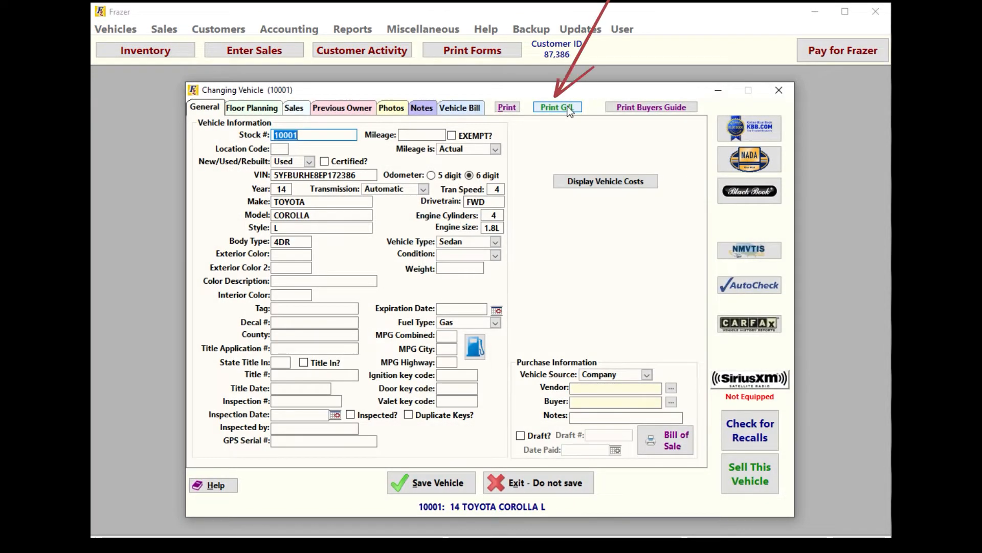
{"action": "left_click", "coordinate": [557, 106]}
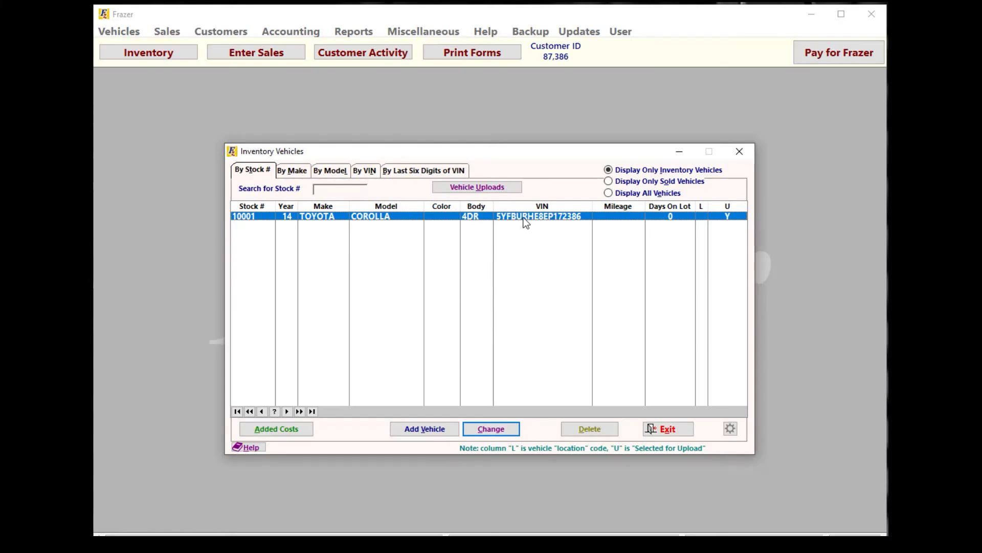
Add a 100.00 Windshield Wipers cost from vendor Auto Partz Z to the Corolla's record.
{"action": "double_click", "coordinate": [525, 219]}
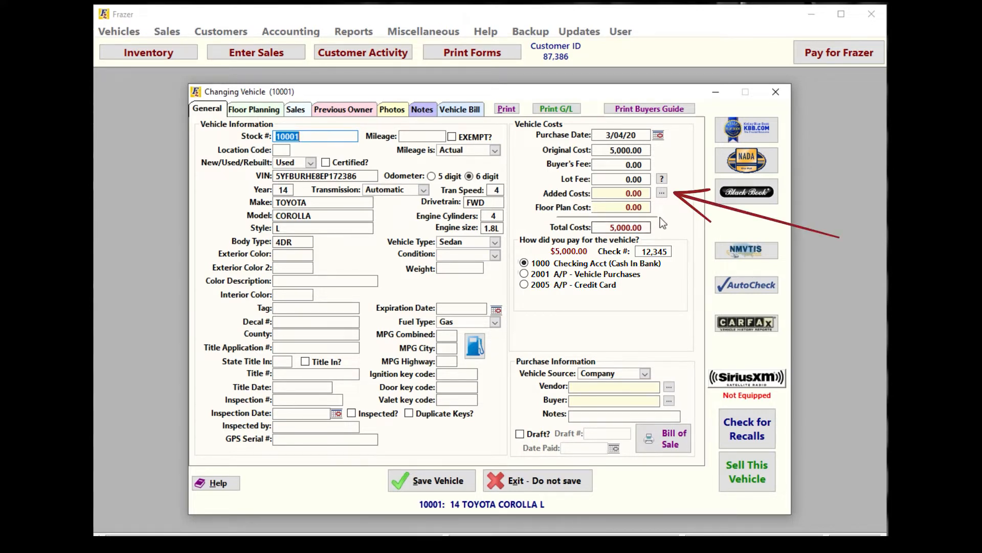
{"action": "left_click", "coordinate": [661, 194]}
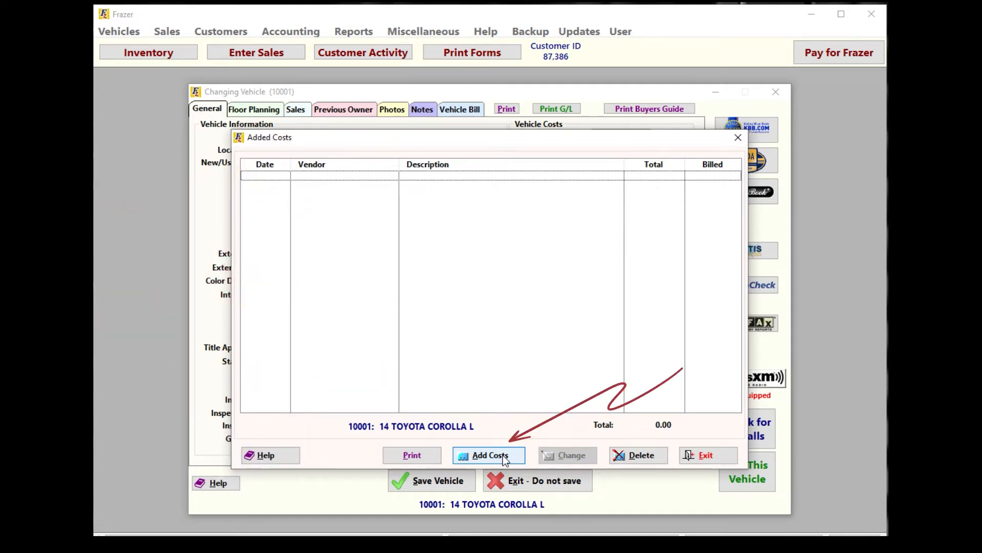
{"action": "left_click", "coordinate": [506, 459]}
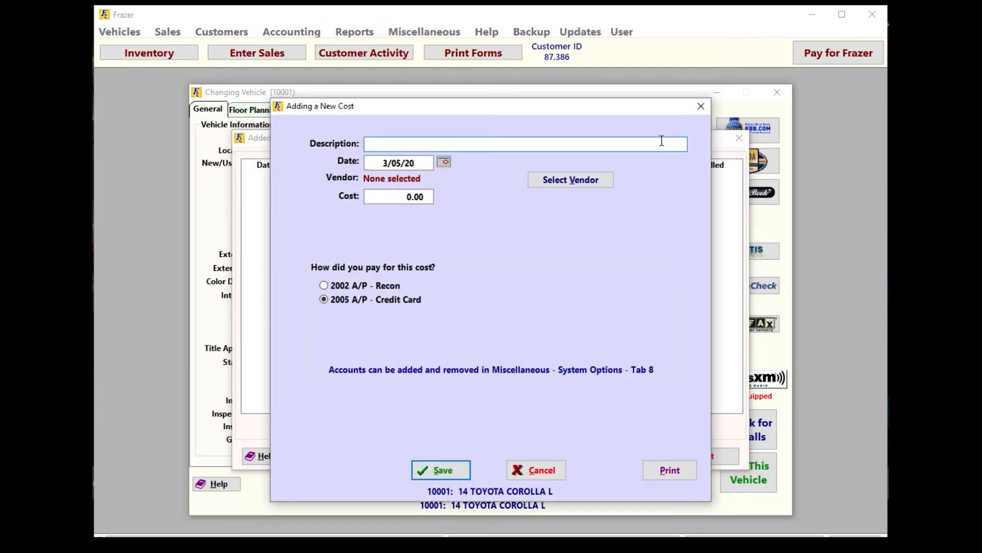
{"action": "type", "text": "Win"}
{"action": "type", "text": "dshield Wipe"}
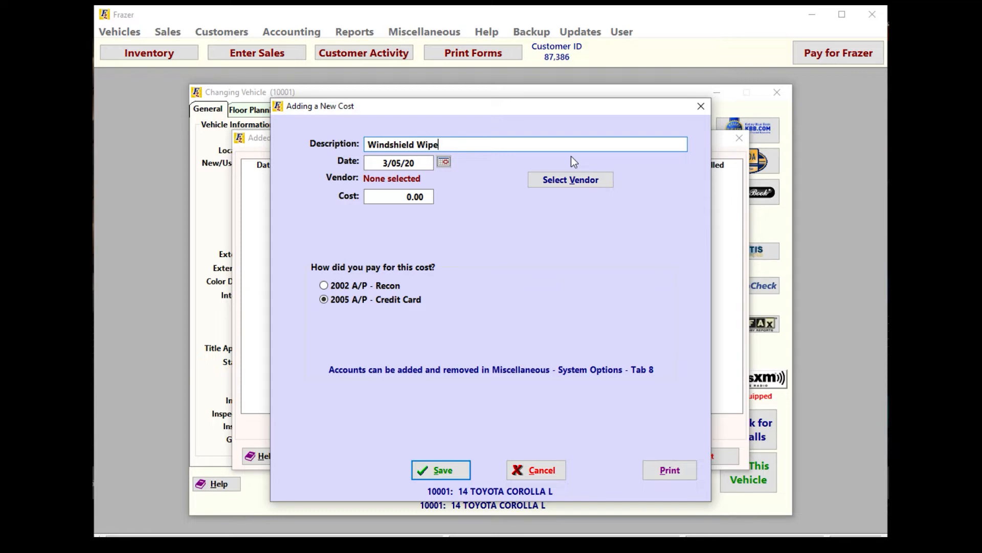
{"action": "type", "text": "rs"}
{"action": "left_click", "coordinate": [585, 182]}
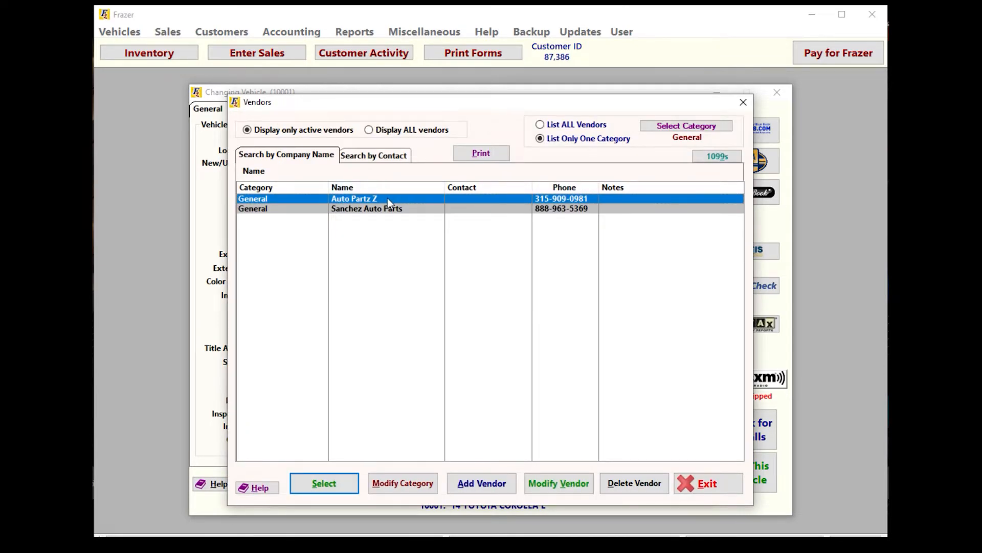
{"action": "double_click", "coordinate": [388, 199]}
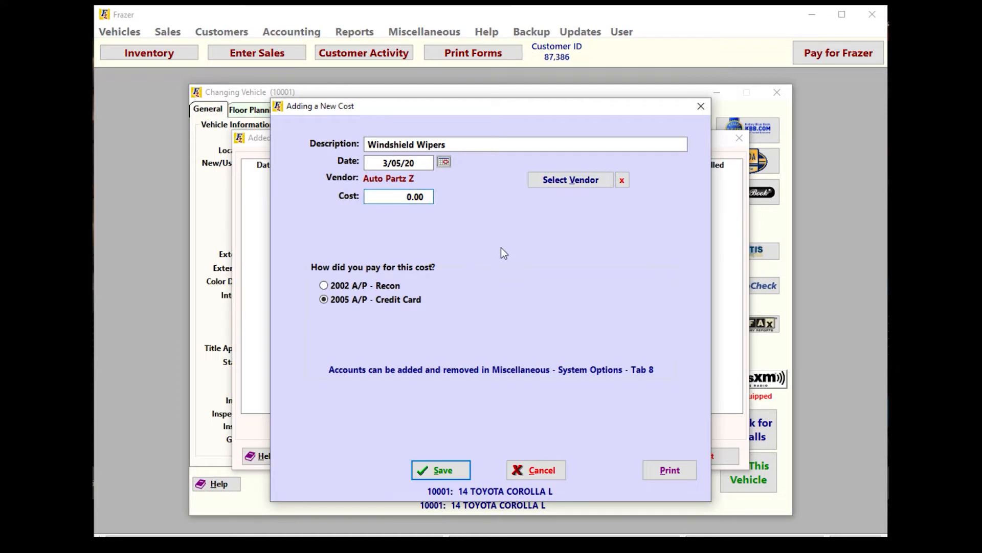
{"action": "type", "text": "10"}
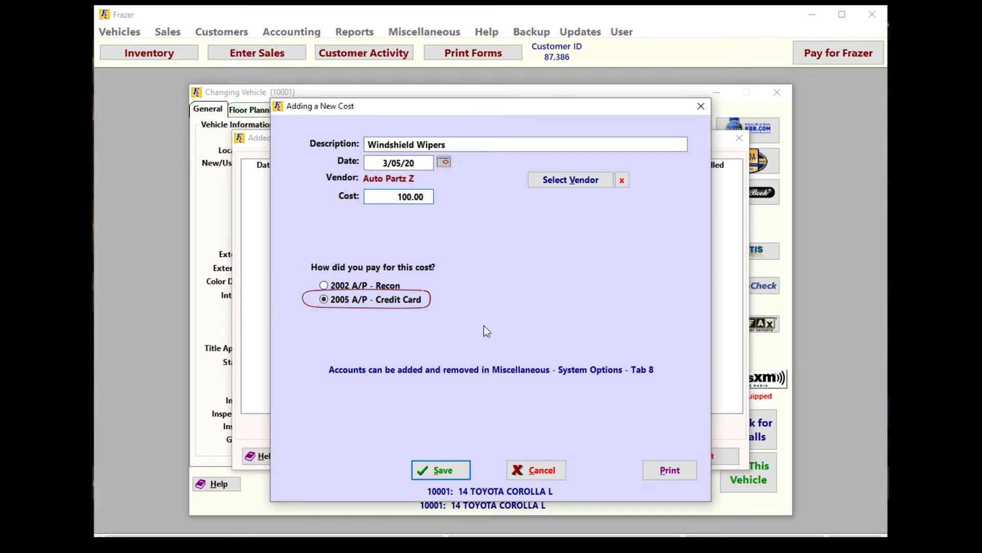
{"action": "left_click", "coordinate": [442, 470]}
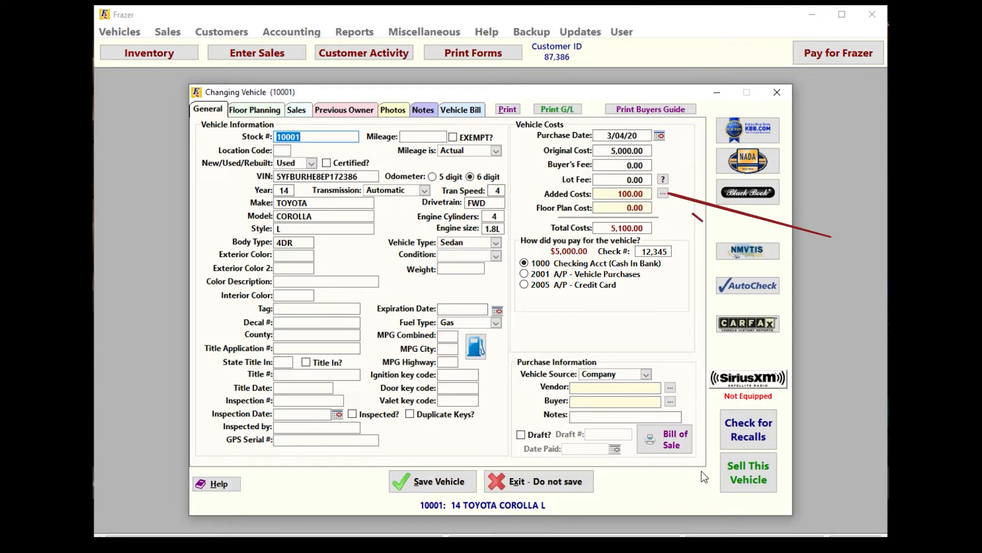
Review the Corolla's general ledger entries before starting the cash sale.
{"action": "left_click", "coordinate": [556, 109]}
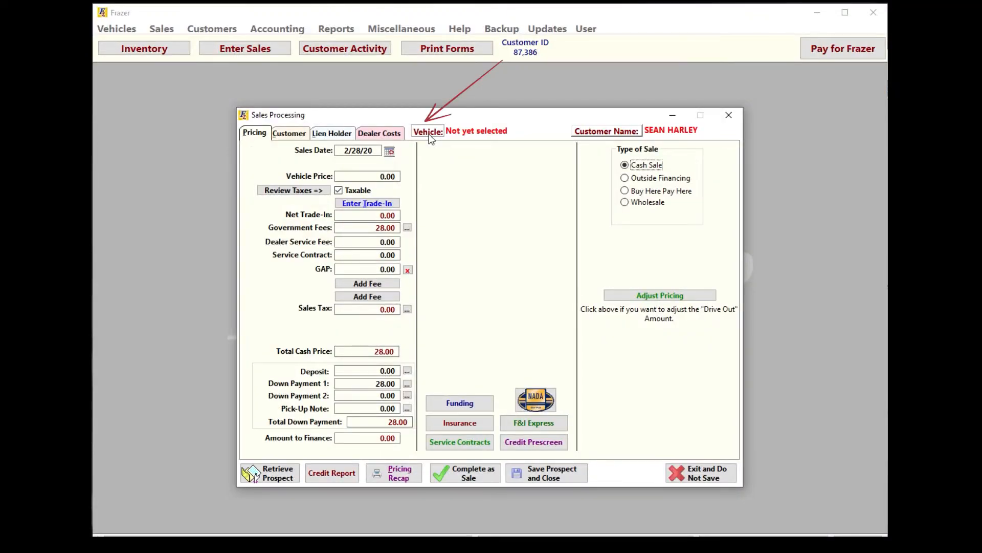
Select the Toyota Corolla for the sale at a 10,000.00 price and accept the government fees.
{"action": "left_click", "coordinate": [428, 132]}
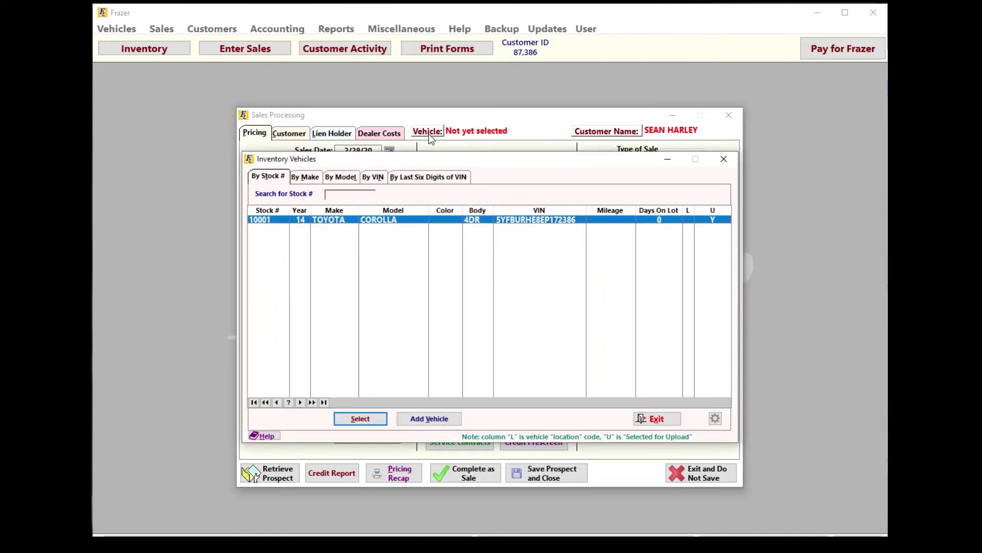
{"action": "double_click", "coordinate": [529, 223]}
{"action": "type", "text": "10000"}
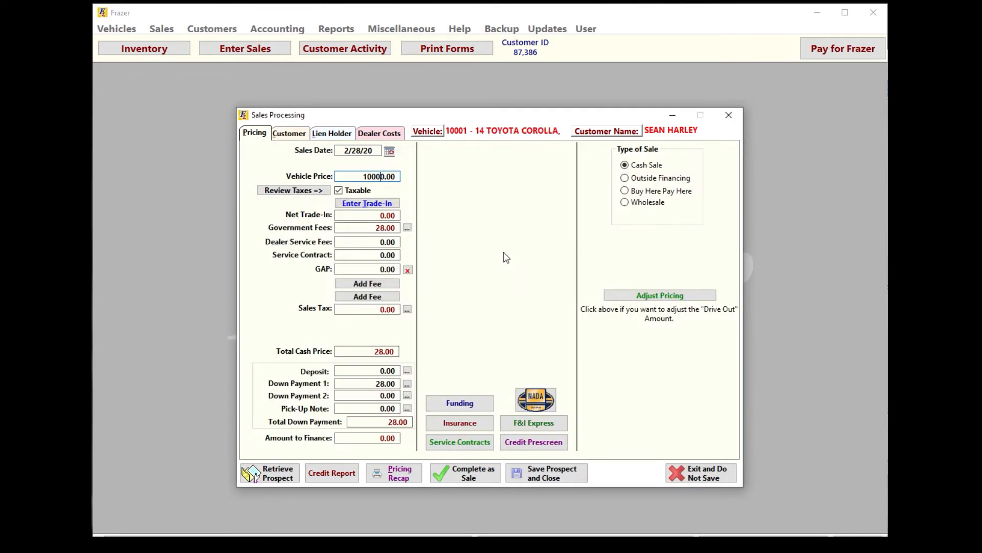
{"action": "key", "text": "Tab"}
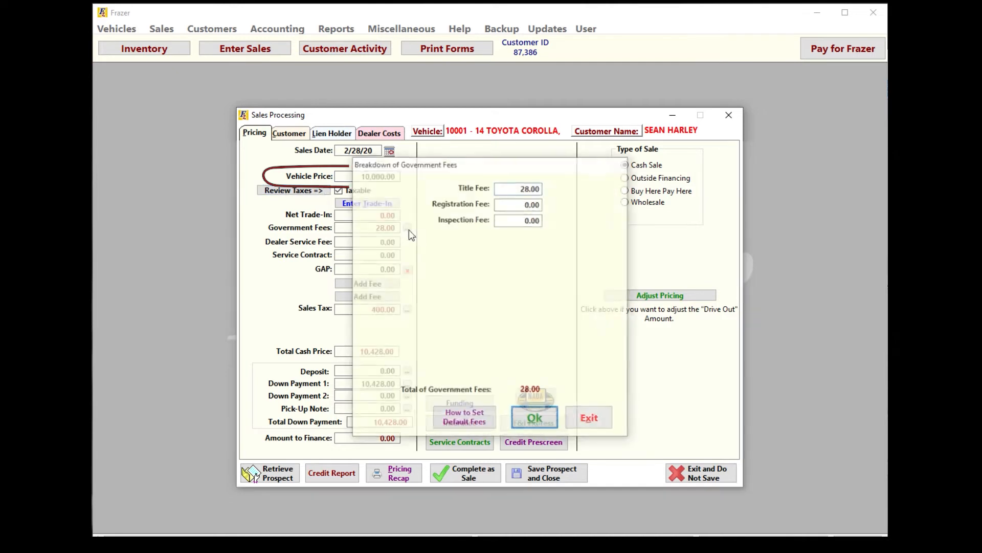
{"action": "left_click", "coordinate": [537, 419]}
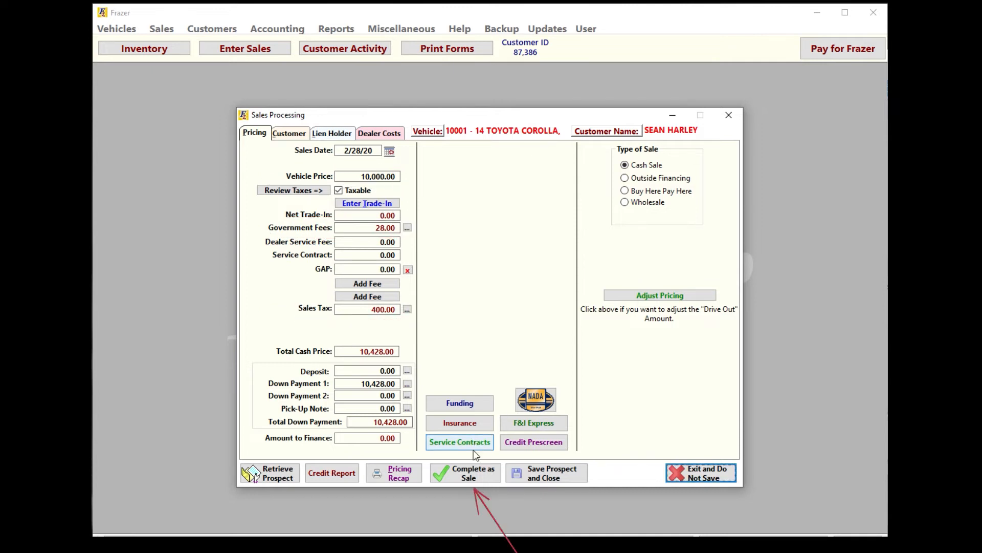
Complete the deal as a sale totalling 10,428.00 and confirm it.
{"action": "left_click", "coordinate": [463, 474]}
{"action": "left_click", "coordinate": [491, 313]}
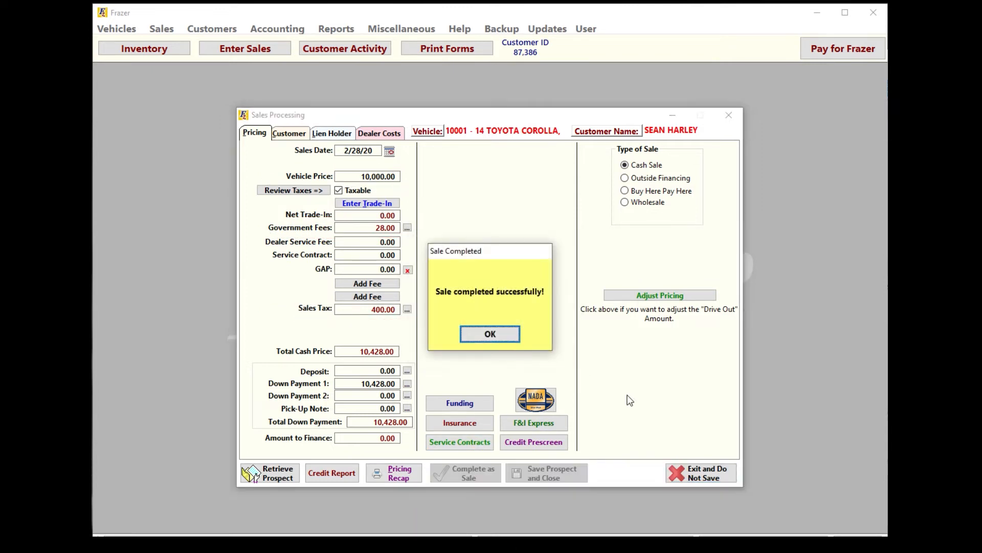
{"action": "key", "text": "Return"}
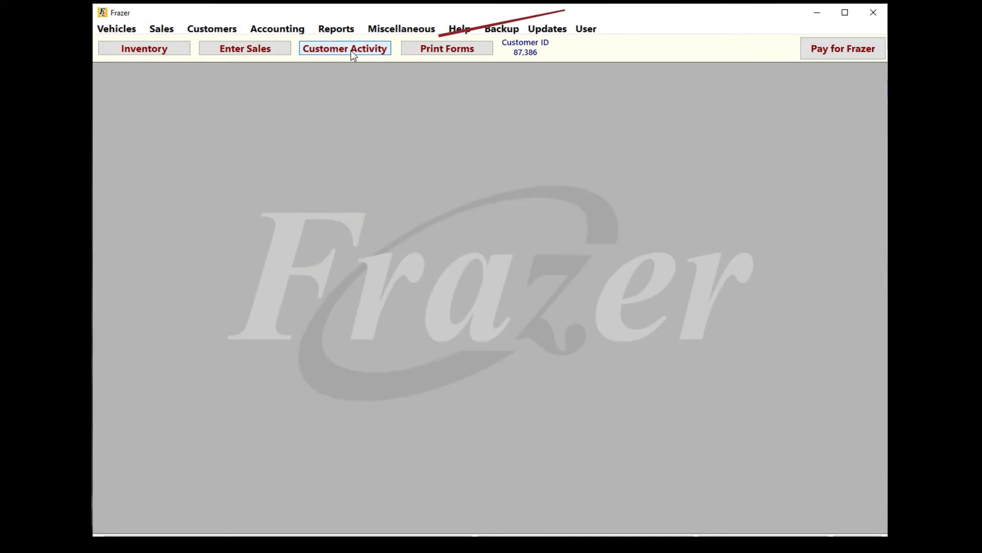
{"action": "left_click", "coordinate": [347, 51]}
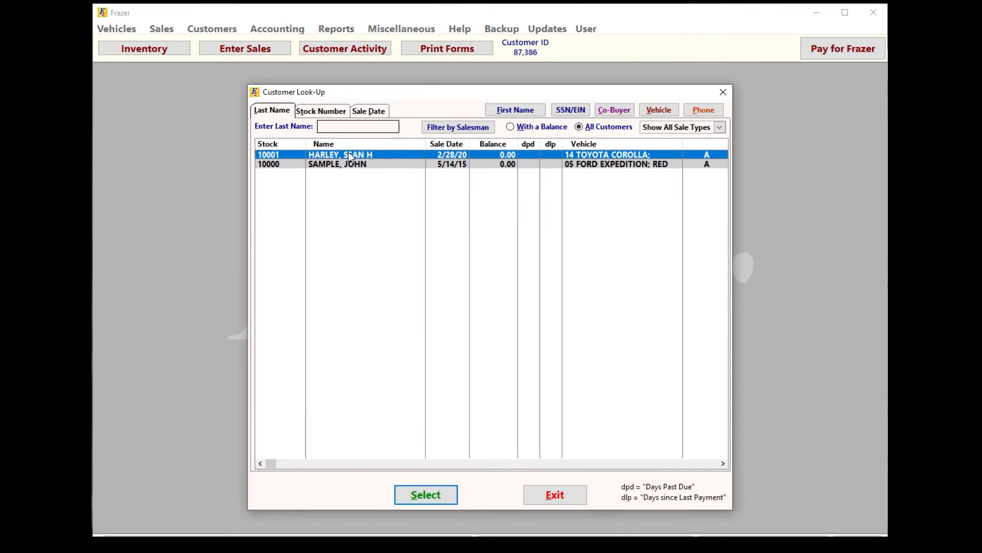
{"action": "double_click", "coordinate": [348, 155]}
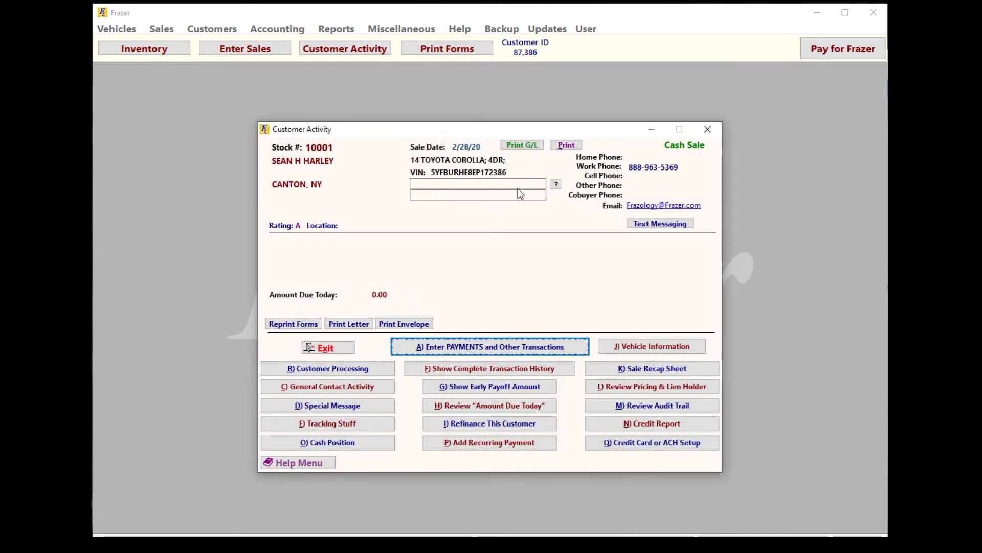
{"action": "left_click", "coordinate": [522, 146]}
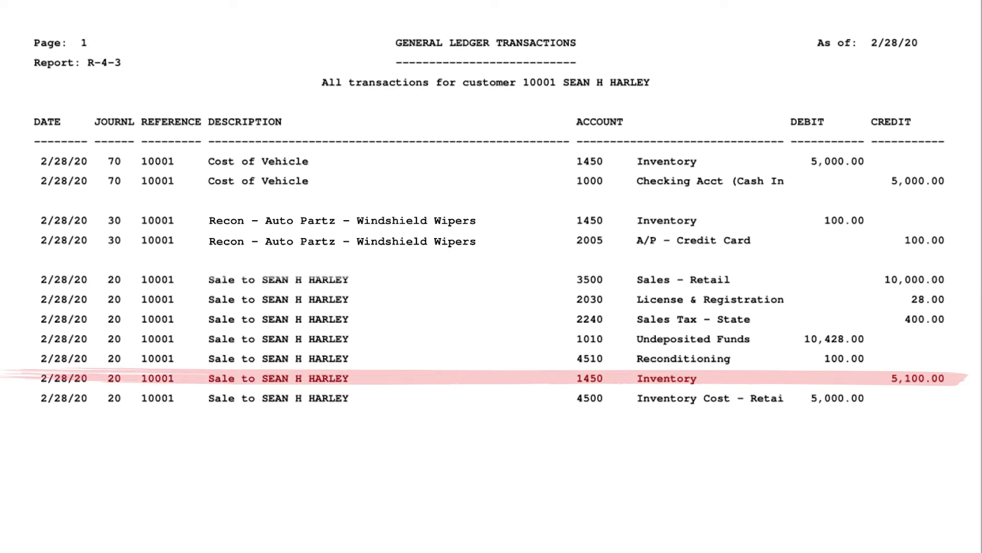